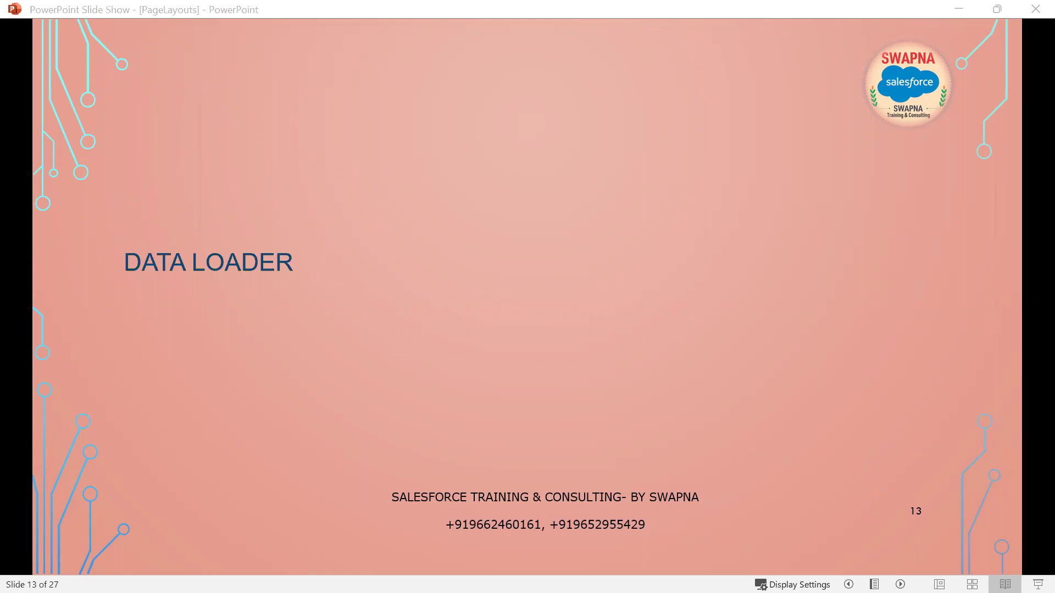
Switch to Paint and undo the pencil strokes over the page layout sketch, along with the box beside Field 6.
key("alt+Tab")
scroll(702, 377, "down", 3)
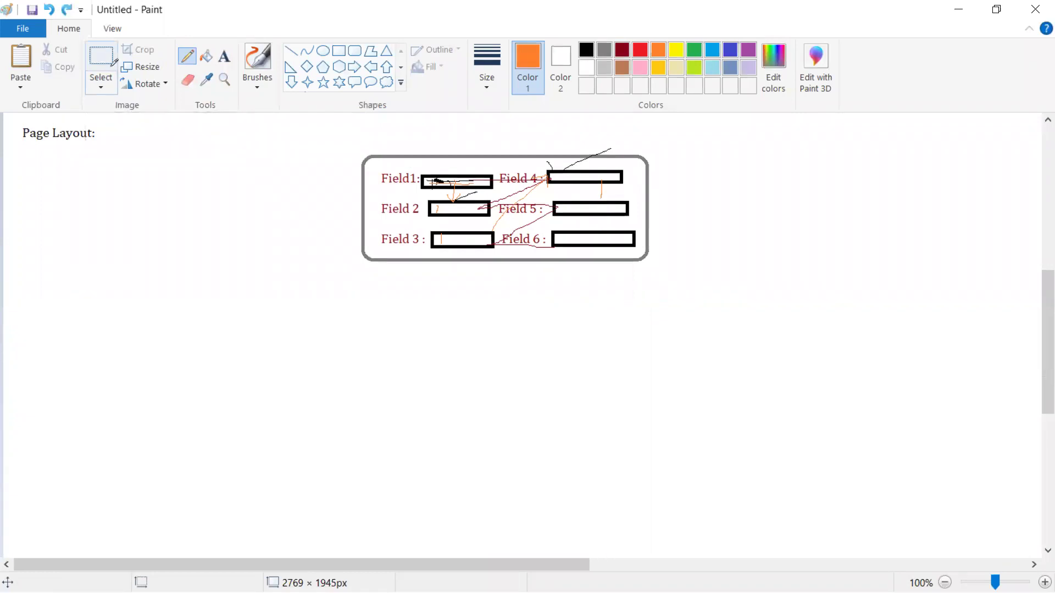
key("ctrl+z")
key("ctrl+z")
key("ctrl+z")
key("ctrl+z")
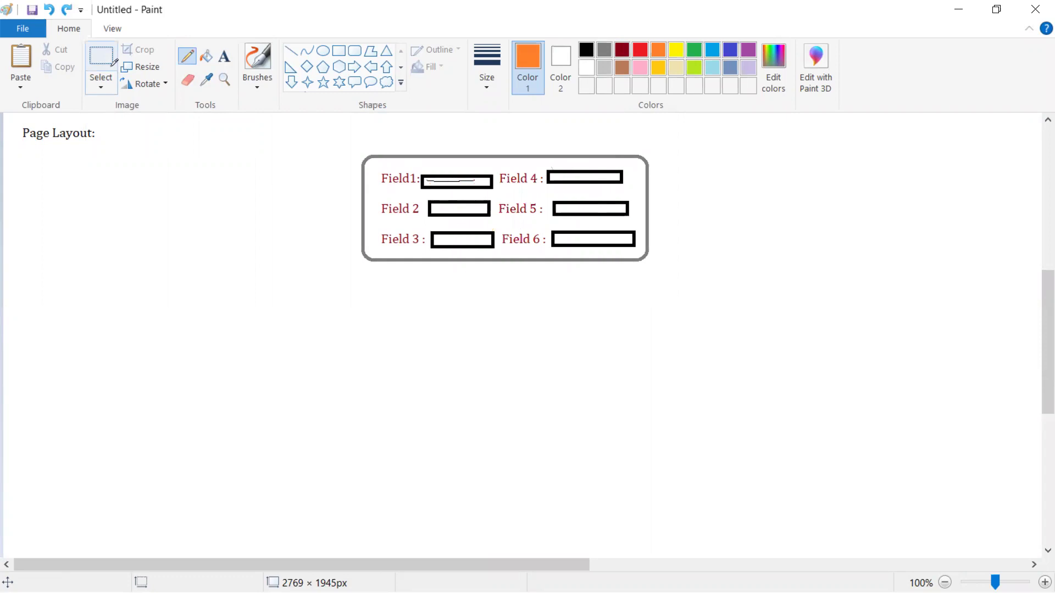
key("ctrl+z")
key("ctrl+z")
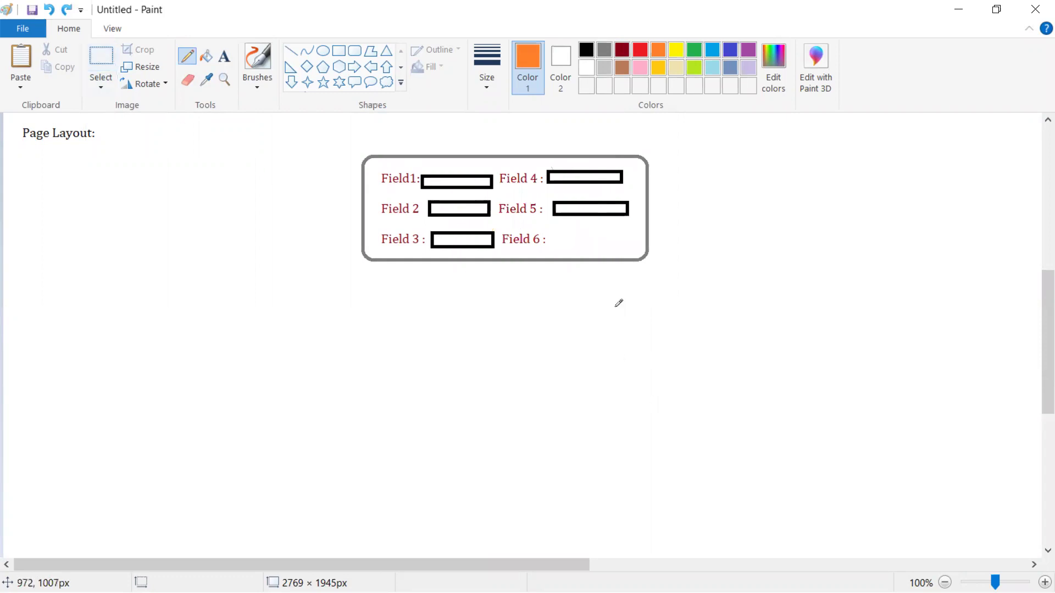
Draw a new rectangle with a black outline beside the Field 6 label as its input box.
left_click(338, 50)
left_click_drag(552, 234, 633, 247)
left_click(586, 49)
left_click(616, 151)
Select the whole page layout sketch with its six fields and move it to the right and slightly down on the canvas.
left_click(101, 58)
left_click_drag(331, 137, 546, 198)
left_click_drag(617, 258, 676, 285)
left_click_drag(520, 202, 884, 308)
left_click(638, 450)
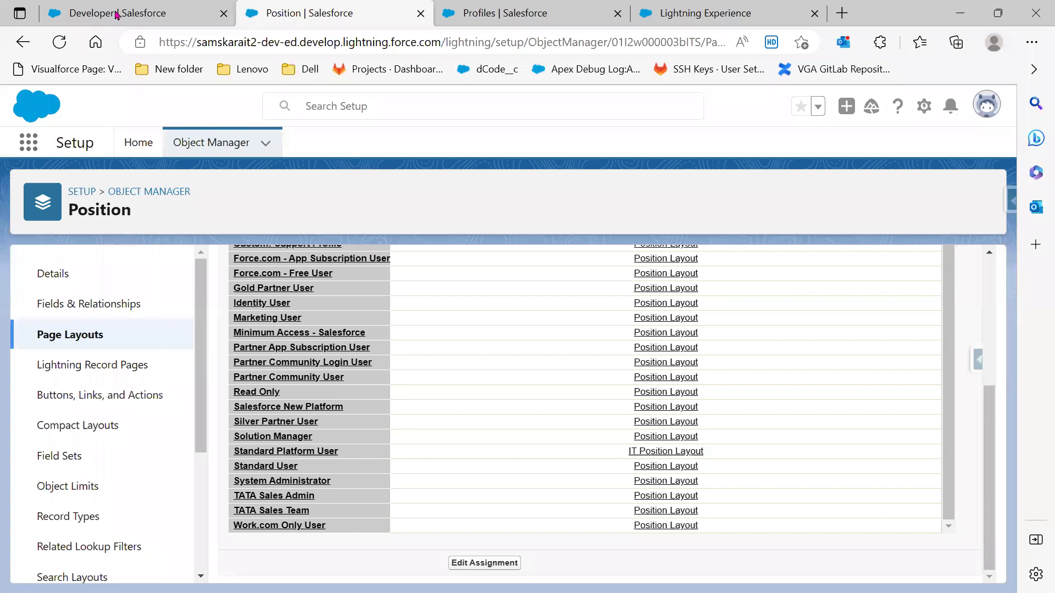
Switch to Salesforce in the browser, examine the fields of the New Position form and close it without saving.
left_click(118, 13)
left_click(828, 144)
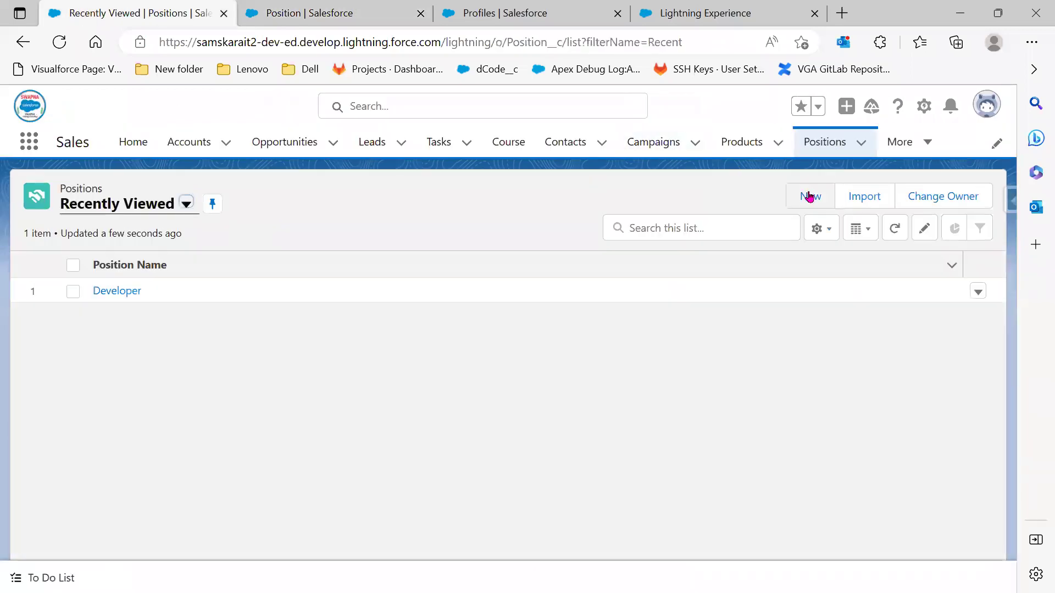
left_click(809, 196)
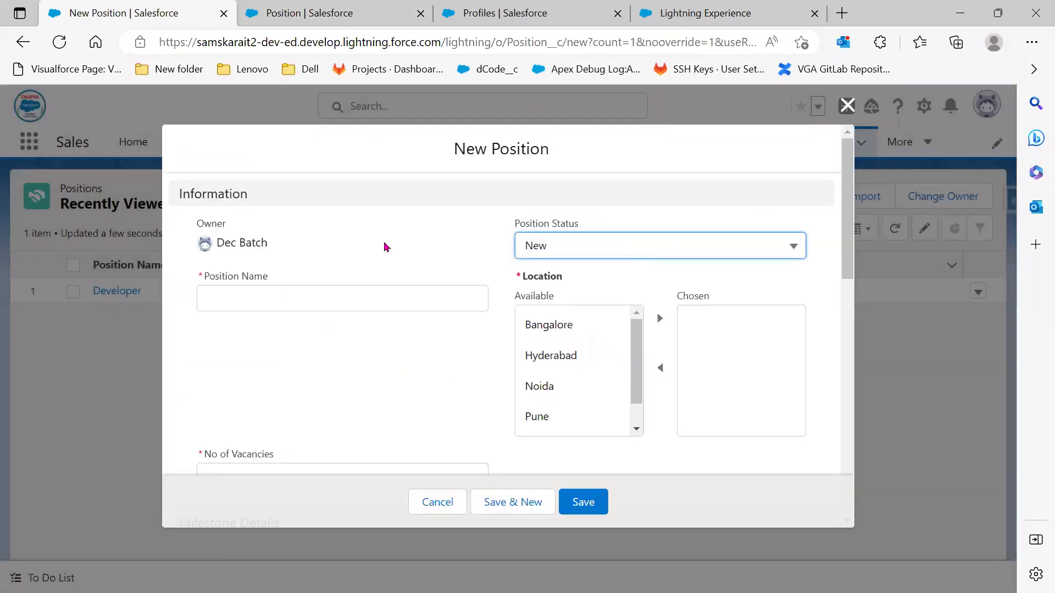
scroll(737, 395, "down", 2)
scroll(699, 443, "down", 6)
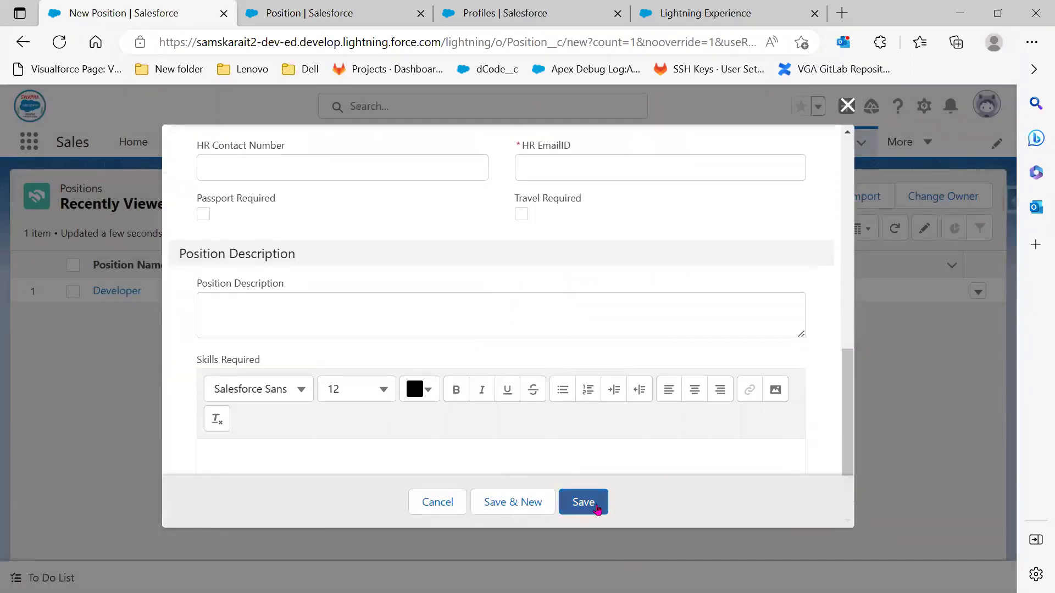
left_click(848, 106)
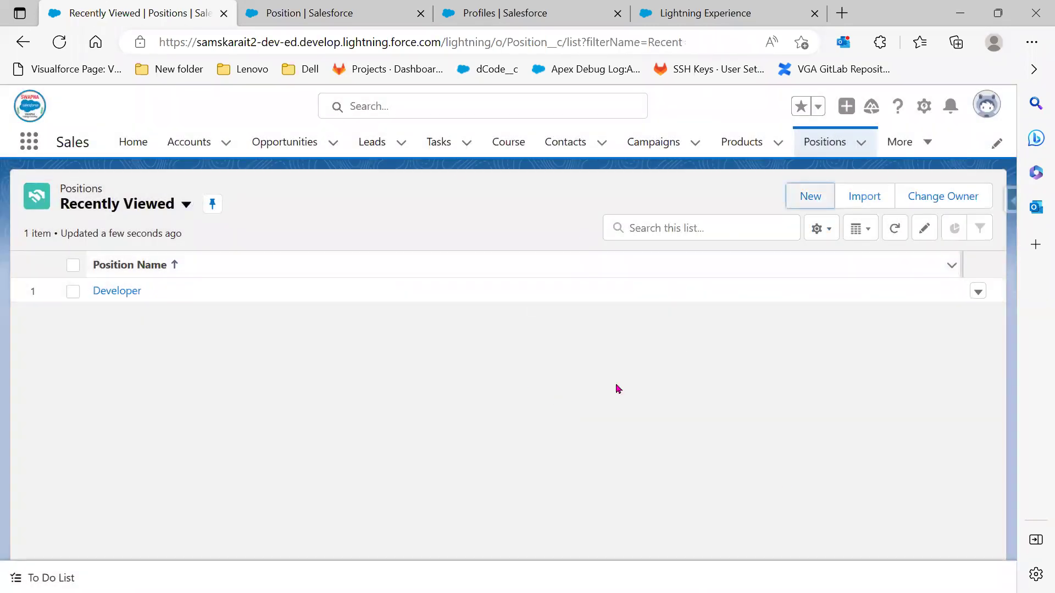
Return to Paint and add the text "300 Position Records" below the Page Layout heading.
left_click(959, 14)
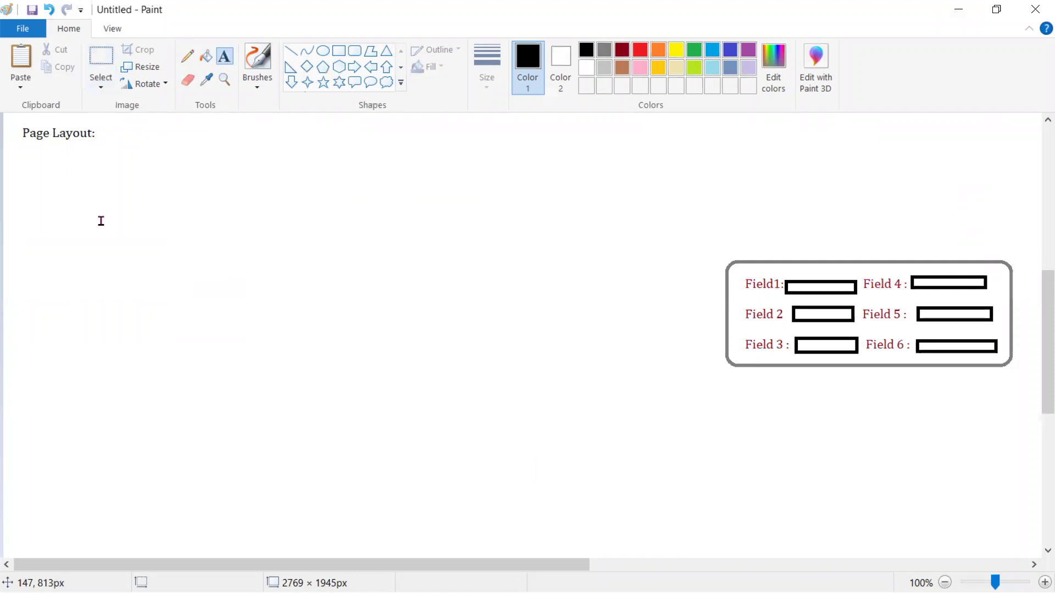
left_click(12, 221)
type("300 Records")
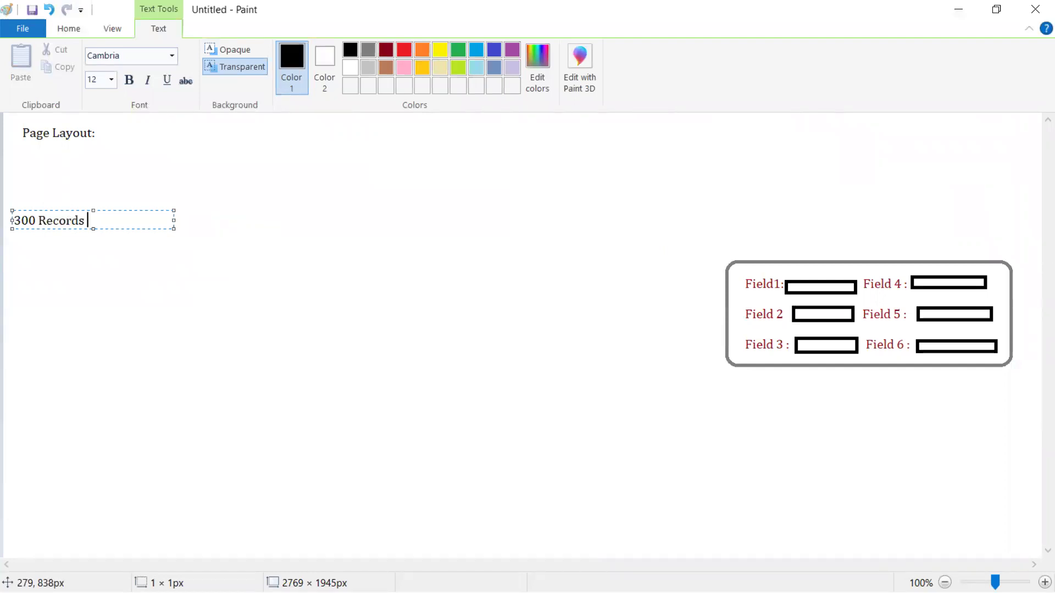
key("BackSpace")
type("Position")
left_click(138, 221)
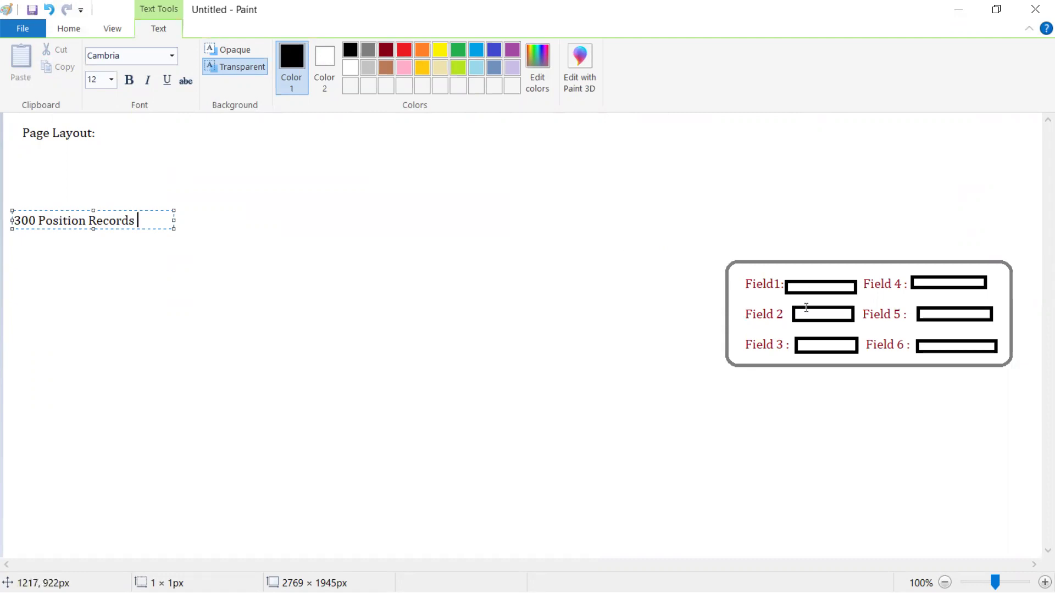
left_click(263, 284)
Draw a table outline under "300 Position Records" with a header row and a first column about 57 px wide.
left_click(346, 54)
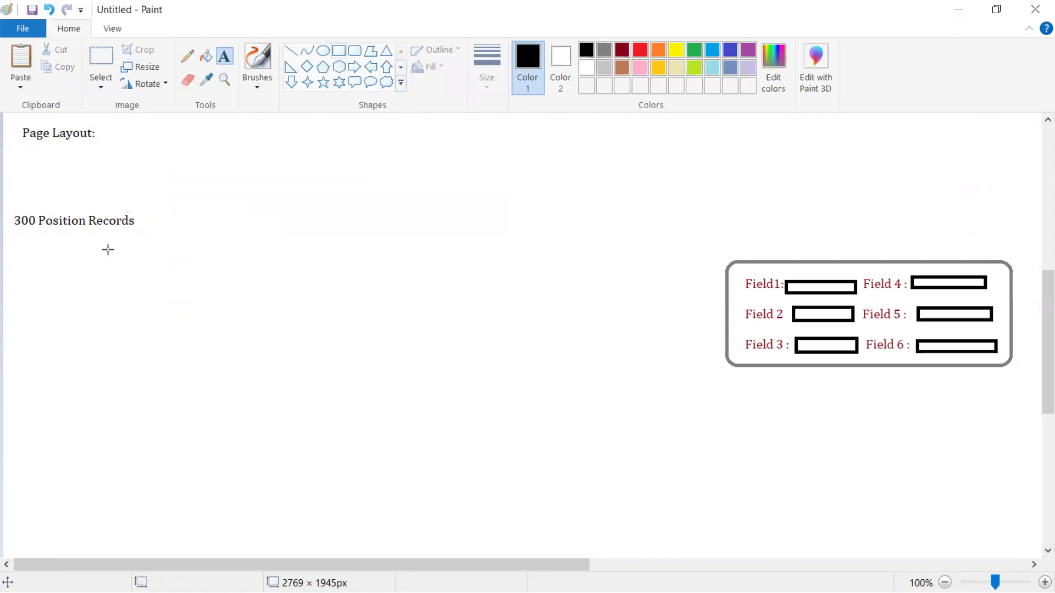
mouse_move(24, 243)
left_mouse_down()
mouse_move(196, 344)
mouse_move(257, 365)
left_mouse_up()
mouse_move(21, 242)
left_mouse_down()
mouse_move(54, 257)
mouse_move(251, 263)
left_mouse_up()
left_click(21, 240)
left_click_drag(23, 238, 61, 366)
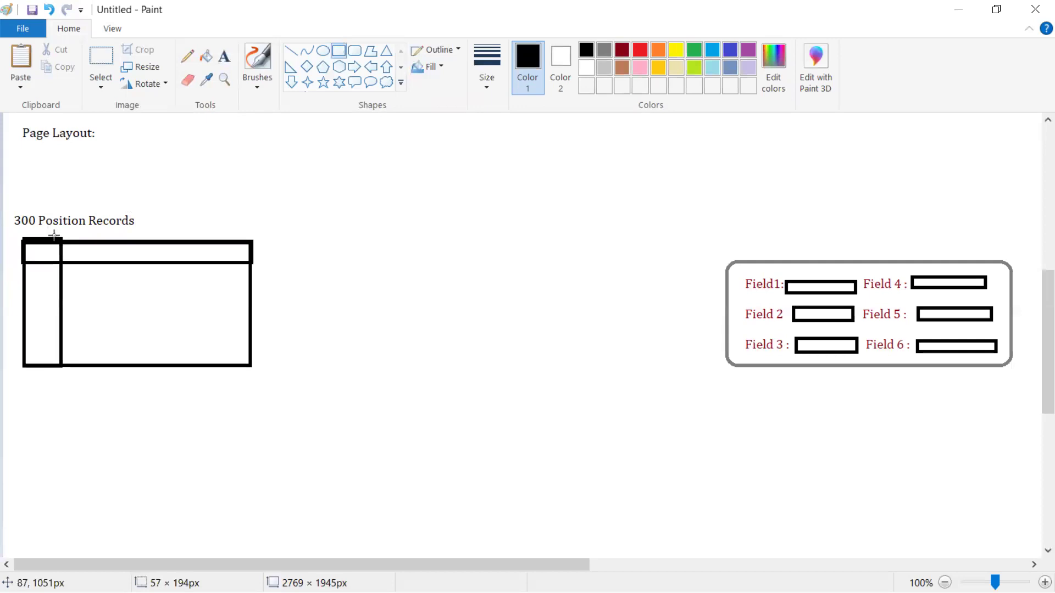
Divide the rest of the table with three more column rectangles about 64, 86 and 81 px wide.
left_click_drag(61, 238, 103, 367)
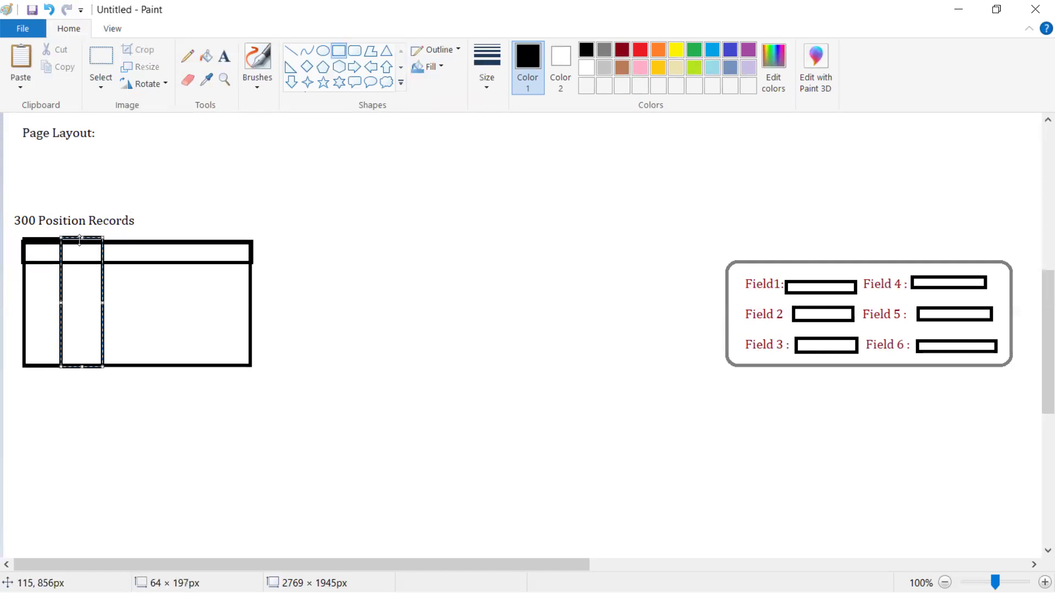
left_click(99, 238)
left_click_drag(101, 239, 154, 370)
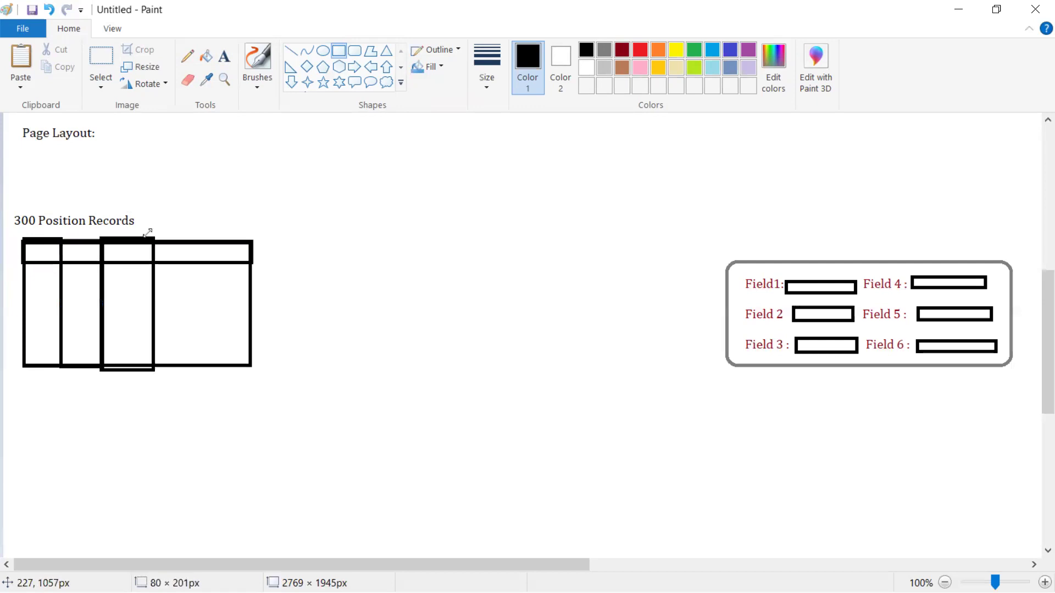
left_click_drag(126, 234, 126, 239)
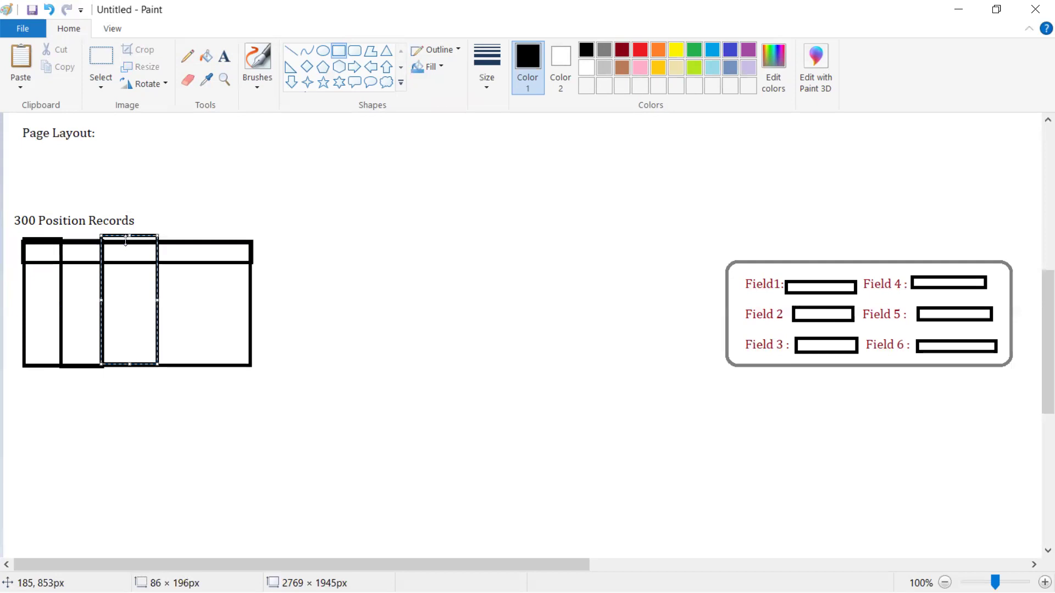
left_click(167, 237)
left_click_drag(158, 240, 210, 365)
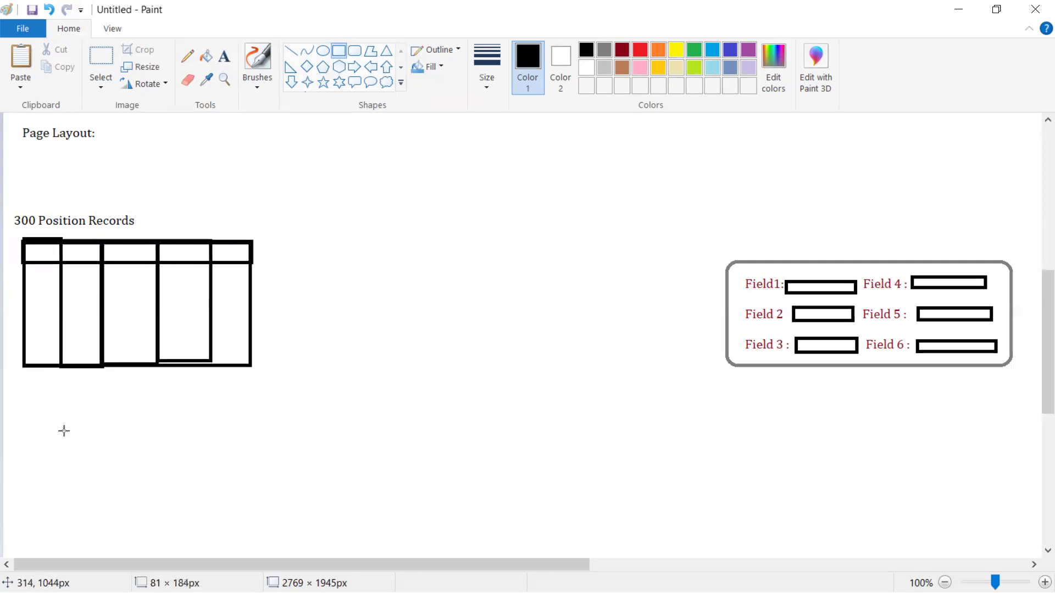
left_click(164, 420)
Switch to Excel, create a blank workbook and choose the Desktop as the location for saving it.
key("alt+Tab")
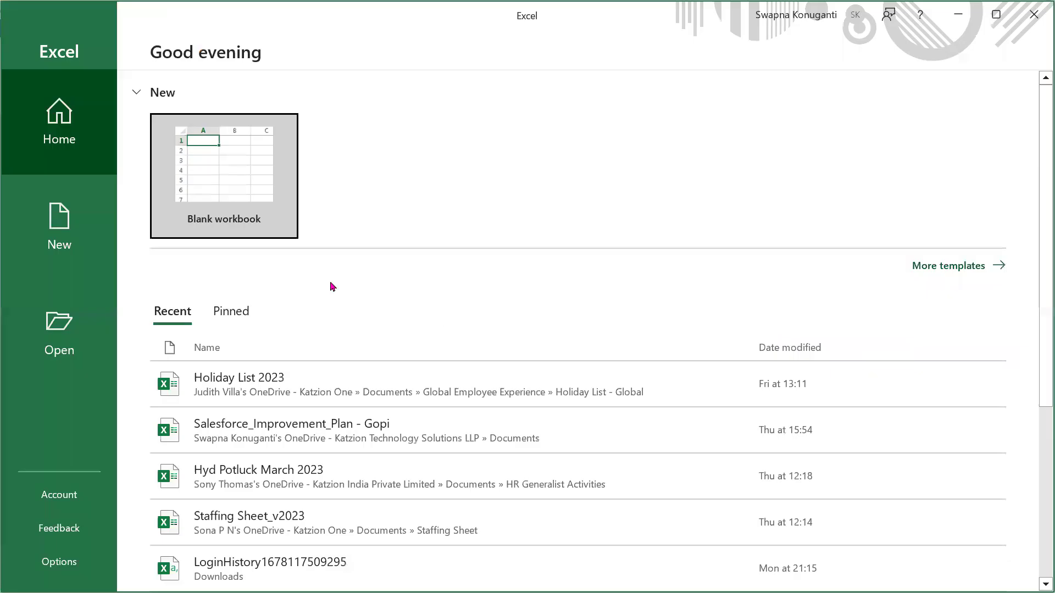
left_click(233, 185)
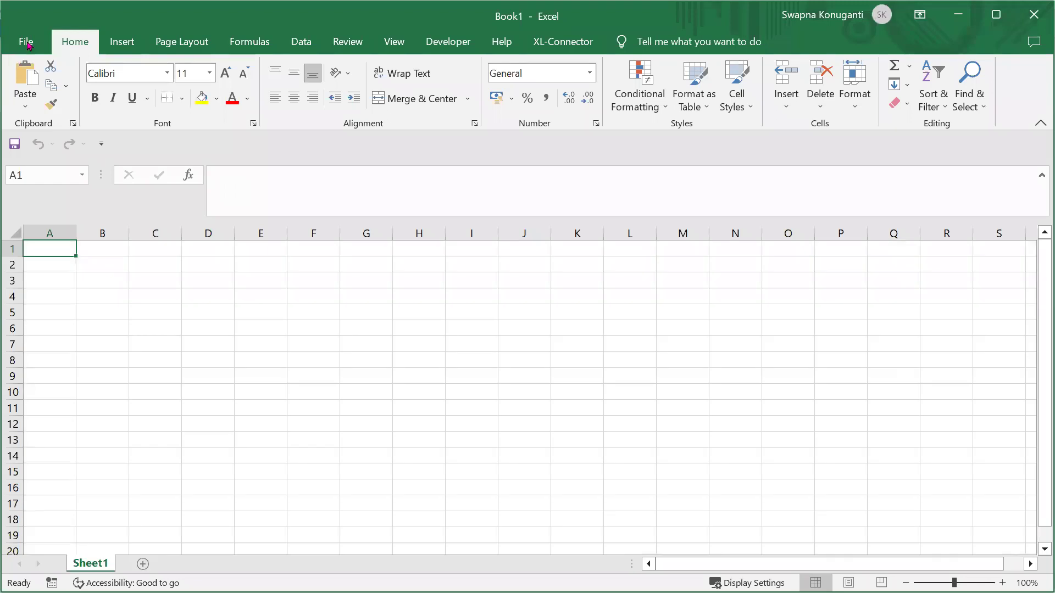
left_click(27, 42)
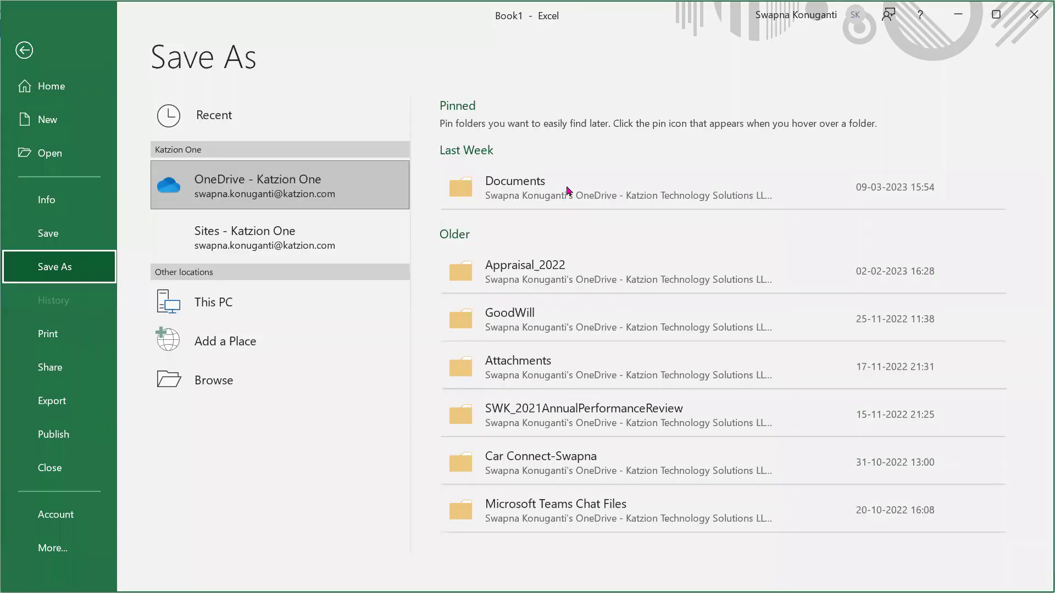
left_click(568, 190)
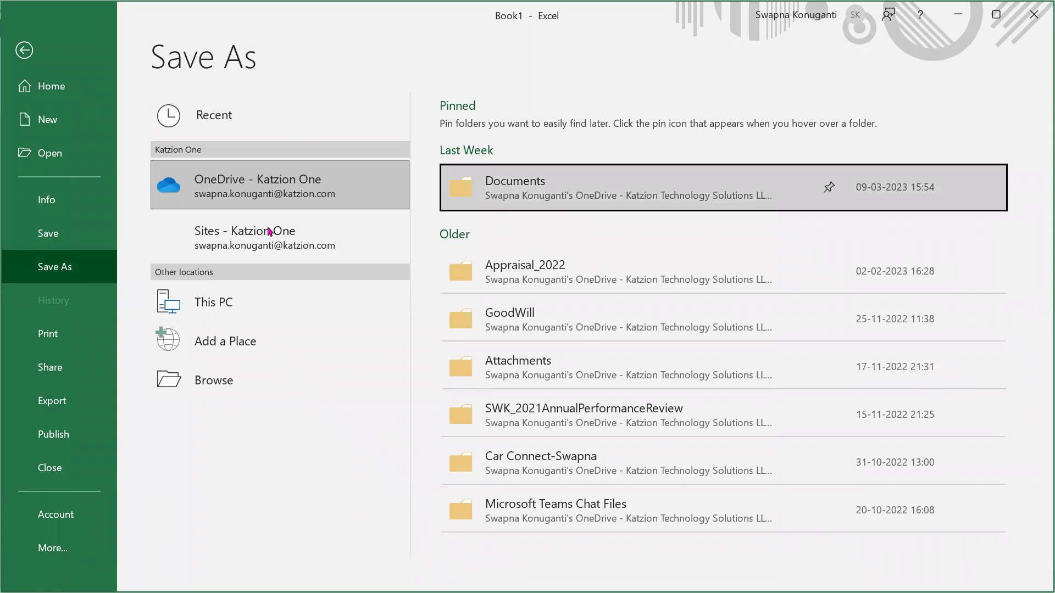
left_click(214, 381)
left_click(83, 119)
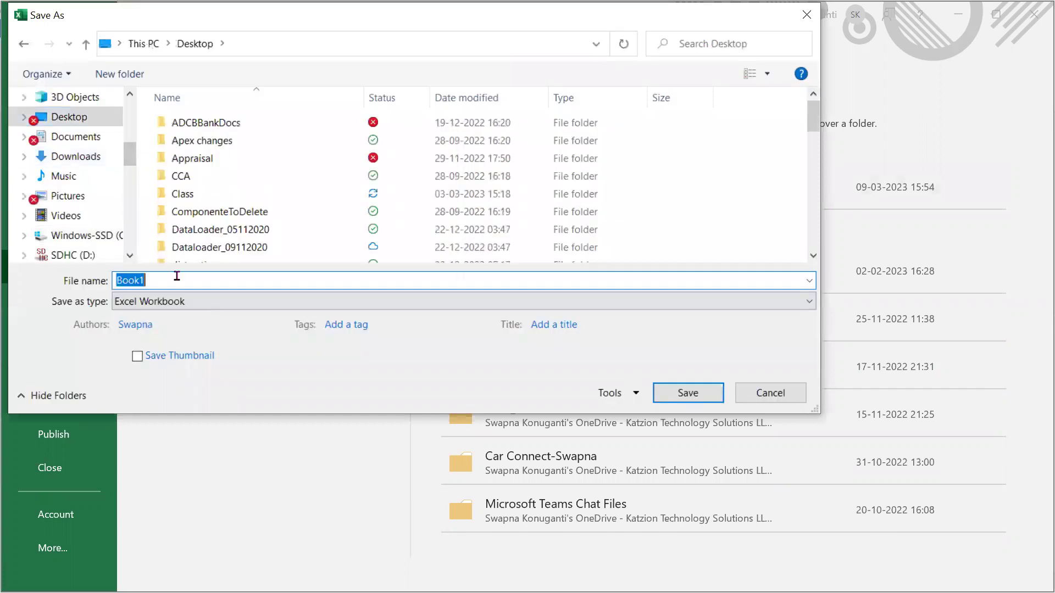
Try naming the workbook Book with the CSV UTF-8 (Comma delimited) file type, and cancel the save.
type("Book")
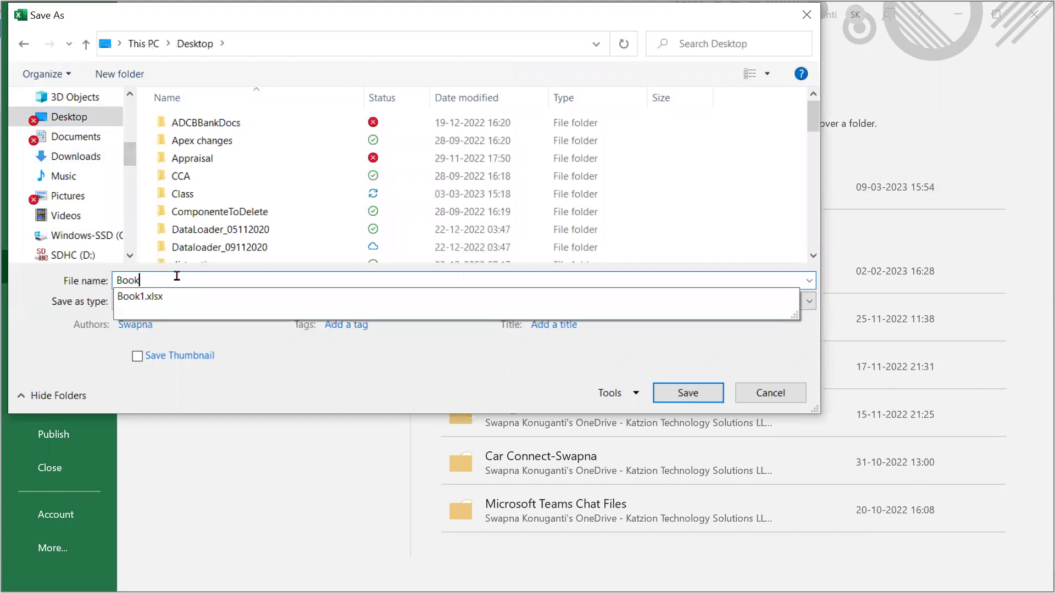
type(".csv")
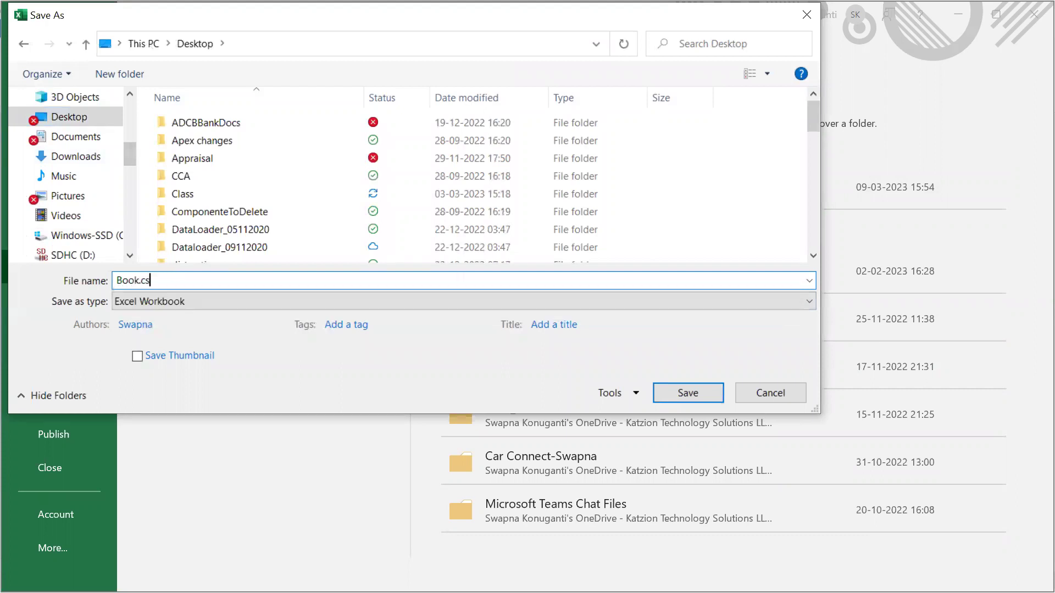
left_click(254, 303)
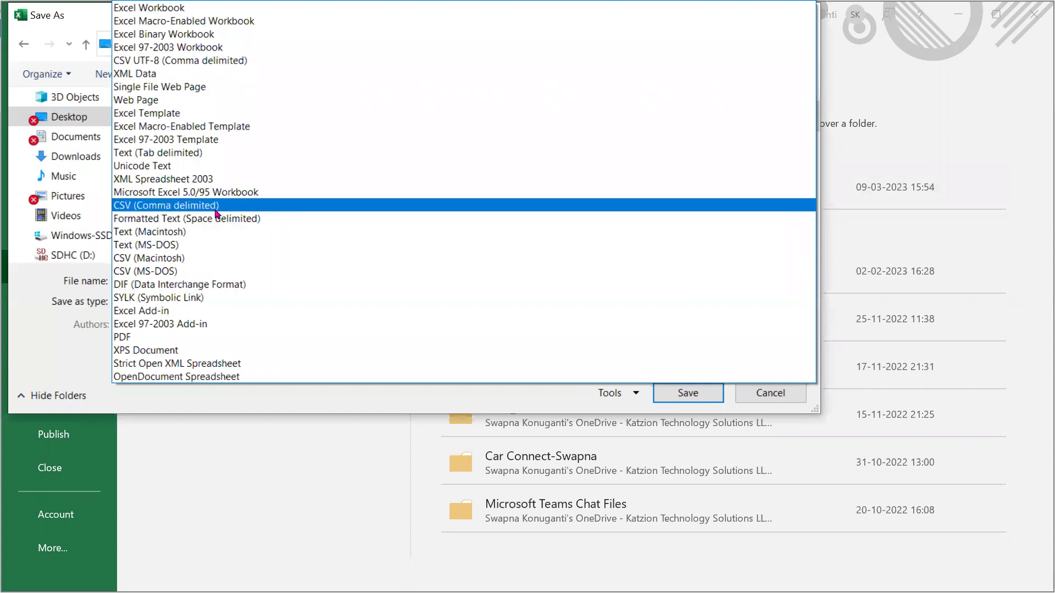
left_click(198, 61)
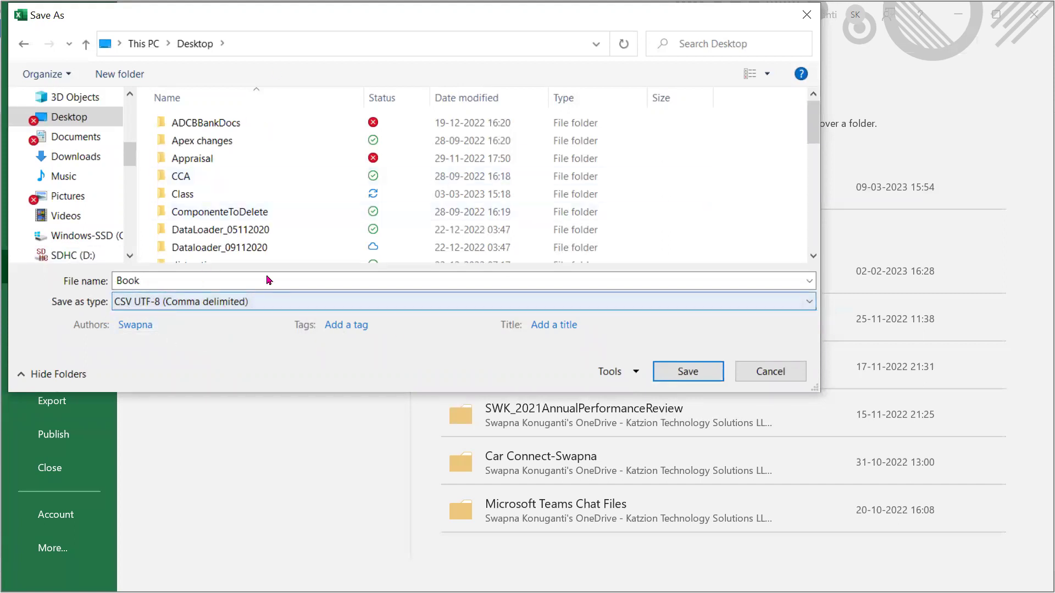
left_click(807, 15)
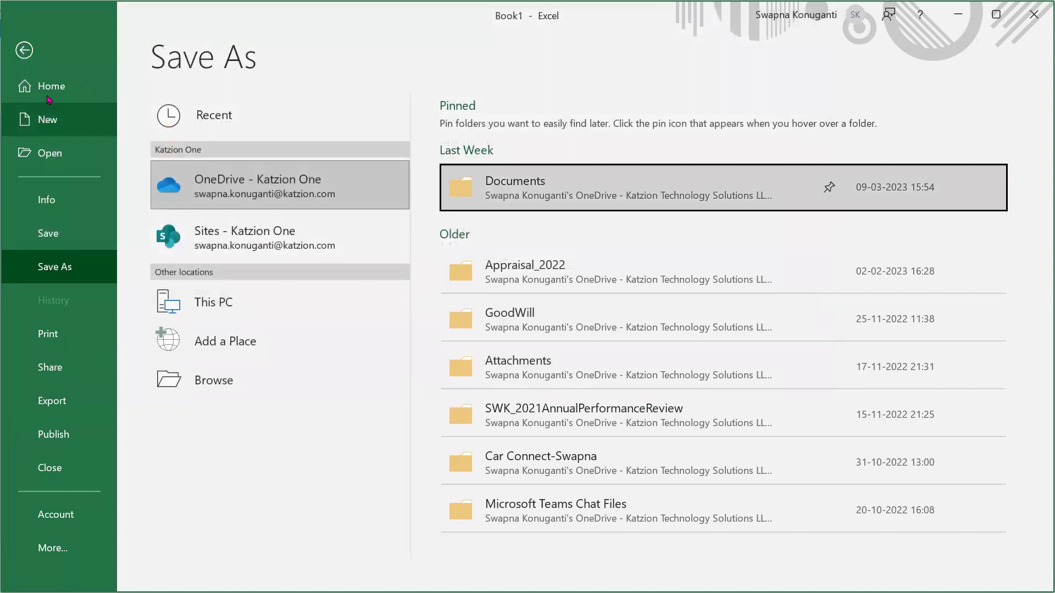
left_click(23, 50)
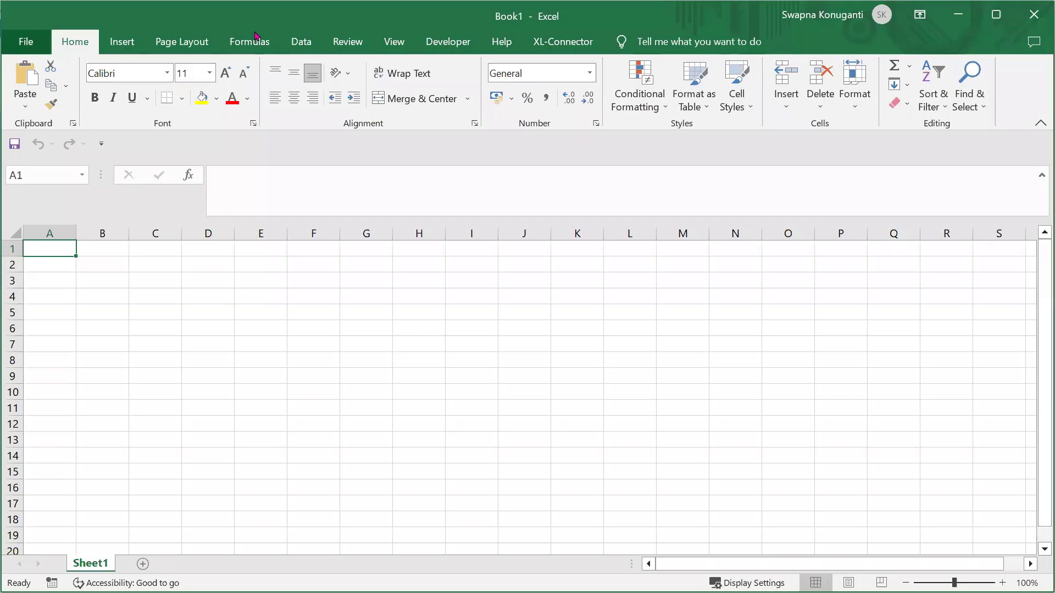
Return to Paint and divide the table area below the header into rows by drawing four stacked full-width rectangles.
left_click(972, 20)
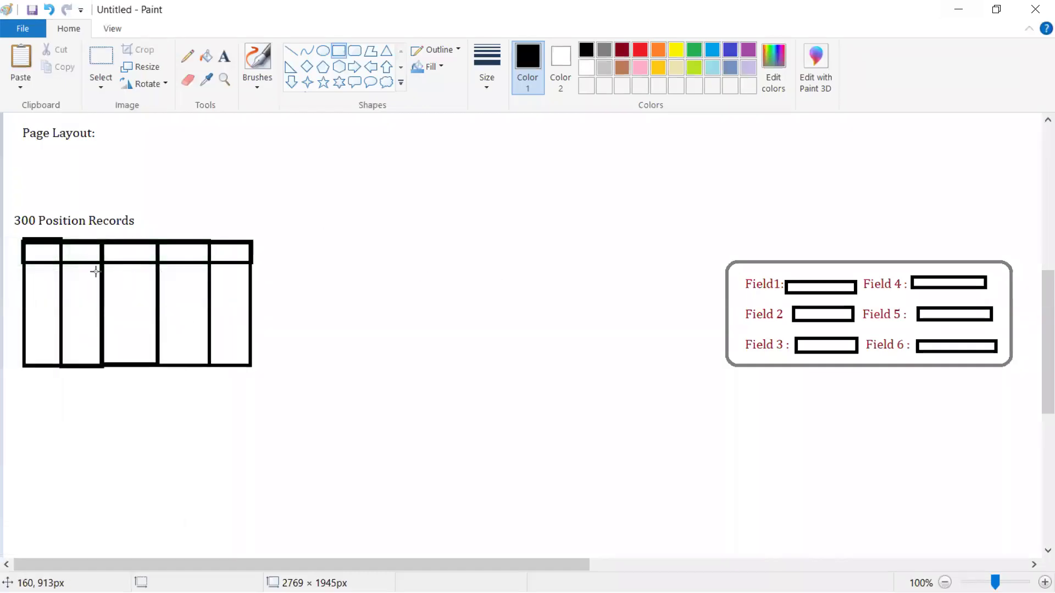
left_click_drag(24, 264, 249, 281)
left_click(127, 297)
left_click_drag(27, 284, 252, 303)
left_click(151, 344)
left_click_drag(26, 304, 251, 328)
left_click(116, 341)
left_click_drag(24, 328, 248, 349)
left_click(322, 346)
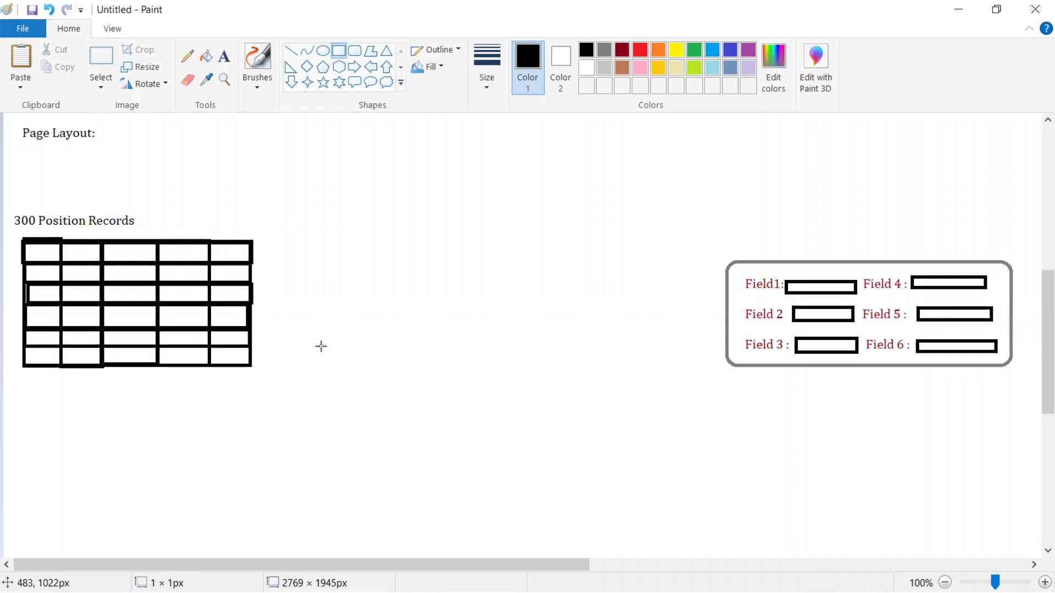
Add the text ".csv File --> local System" below the table.
left_click(224, 56)
left_click_drag(27, 254, 187, 264)
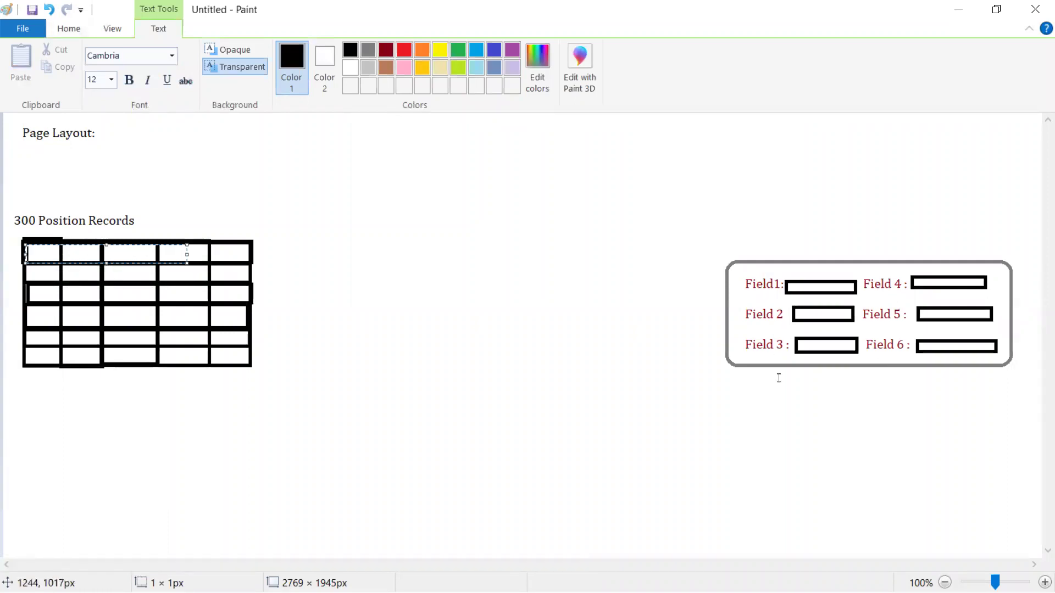
left_click(483, 377)
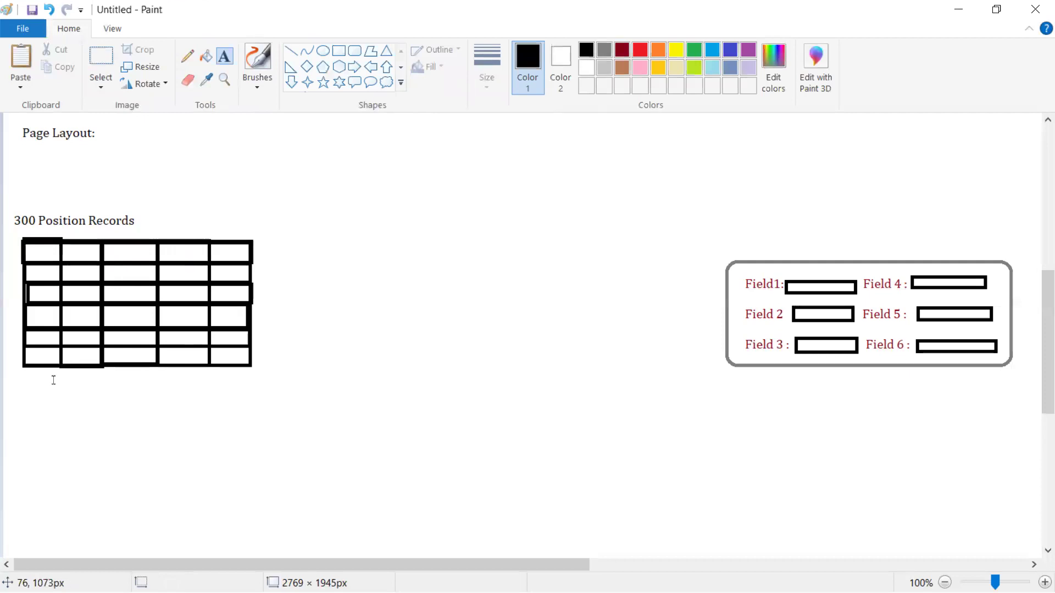
left_click(13, 392)
type("Csv")
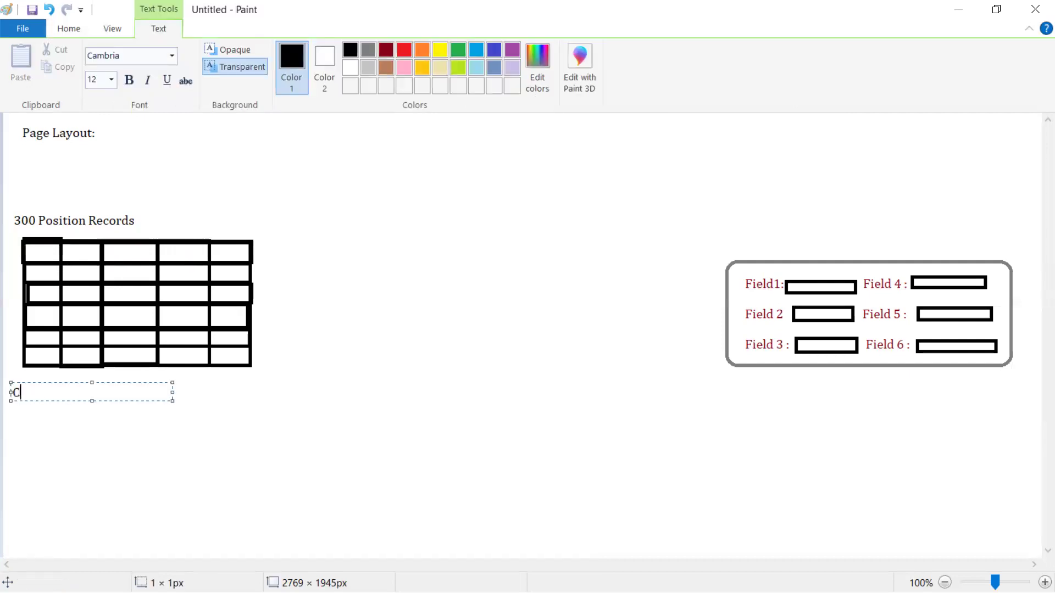
key("BackSpace")
key("BackSpace")
key("BackSpace")
type("csv File")
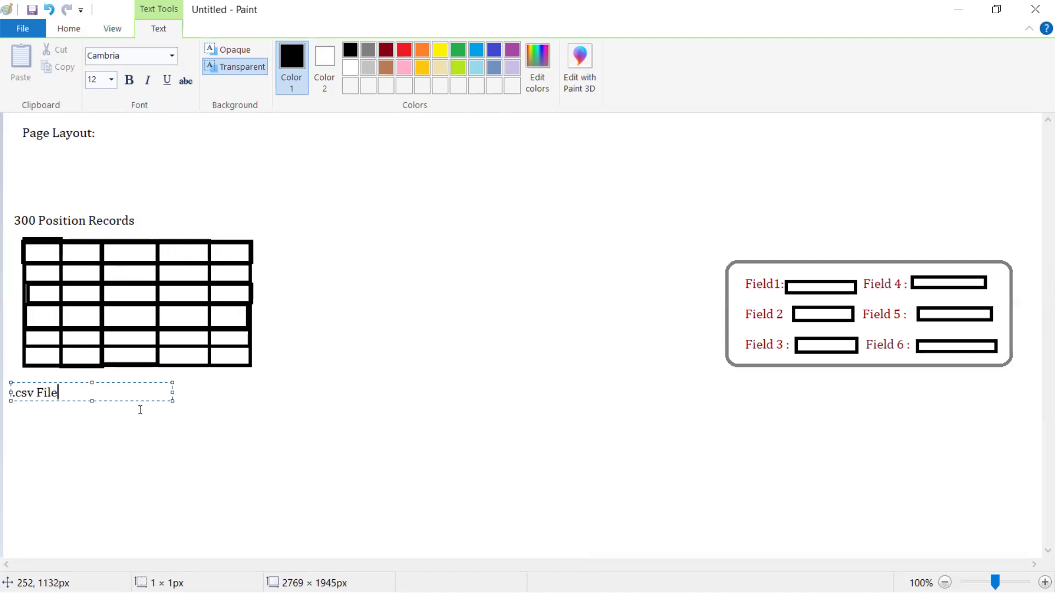
type(" --> local System")
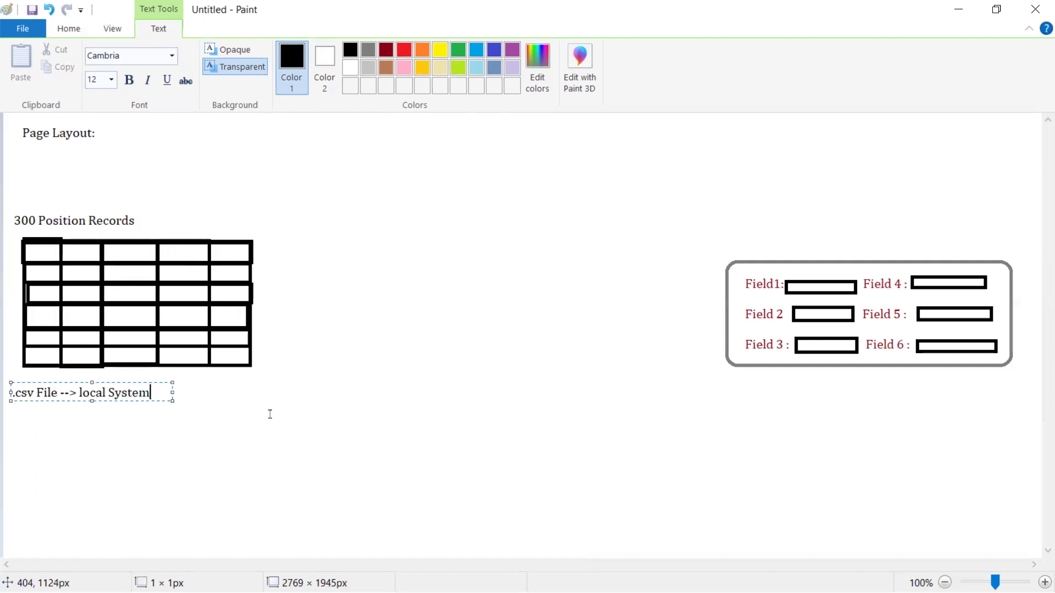
Add the text "Salesforce" below the rounded box containing the six fields.
left_click(857, 431)
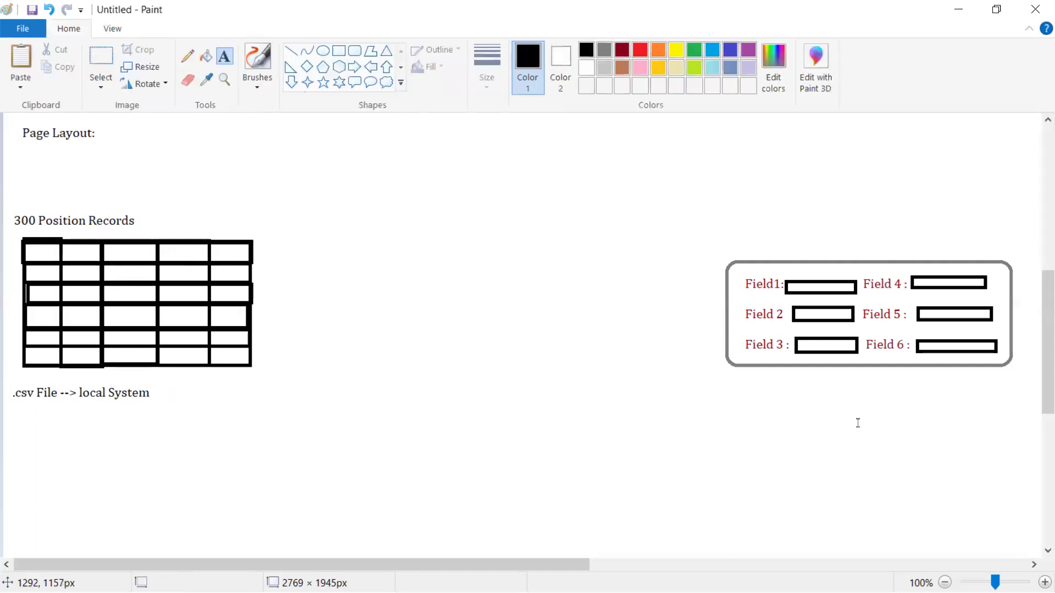
left_click(761, 379)
type("Salesforce")
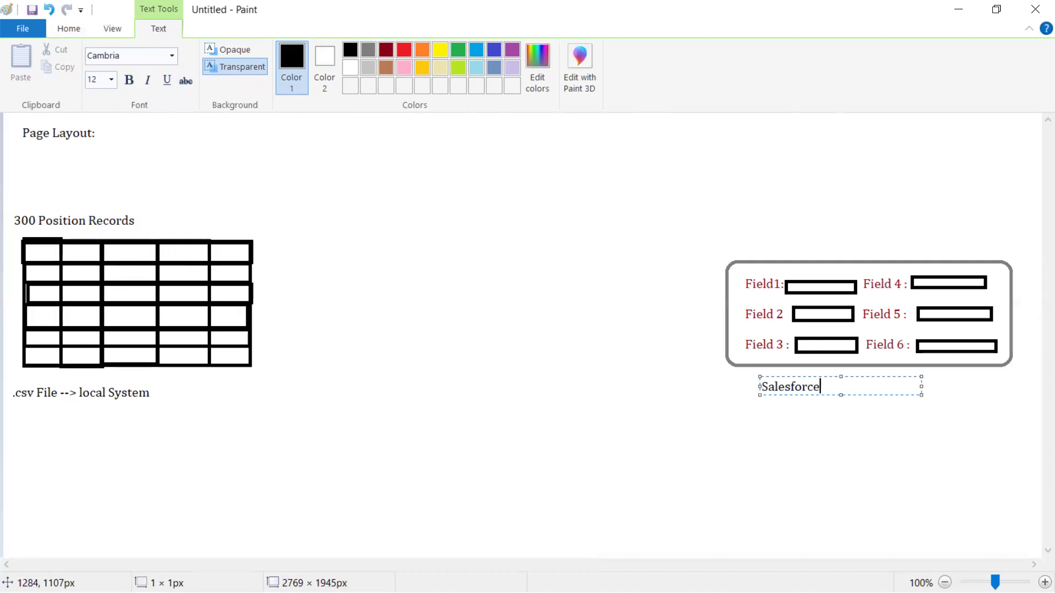
left_click(360, 398)
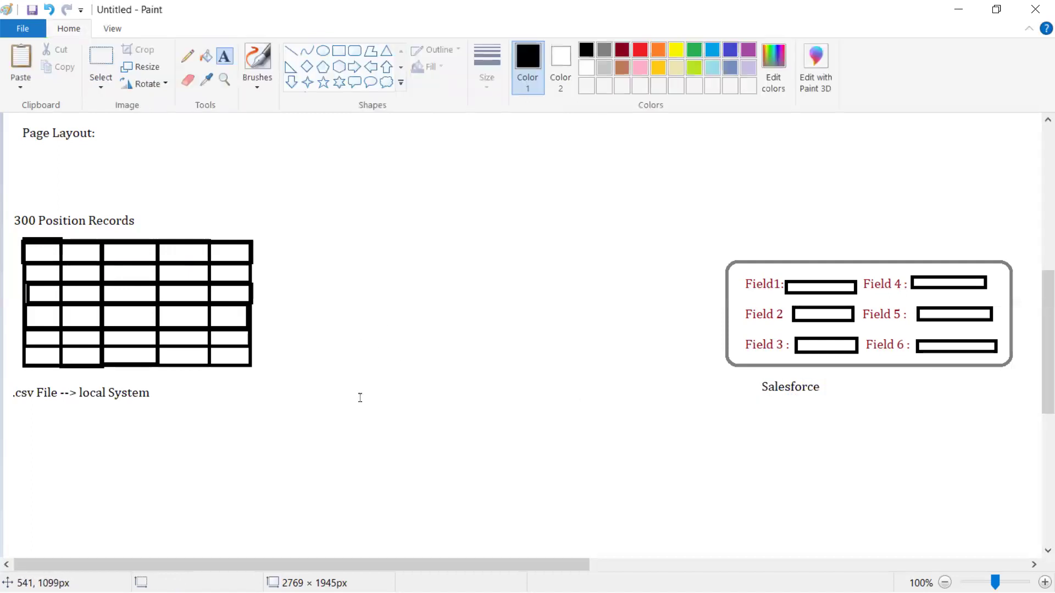
Draw a black-outlined hexagon about 230 × 145 px between the table and the field box, and fill it with rose pink.
left_click(339, 68)
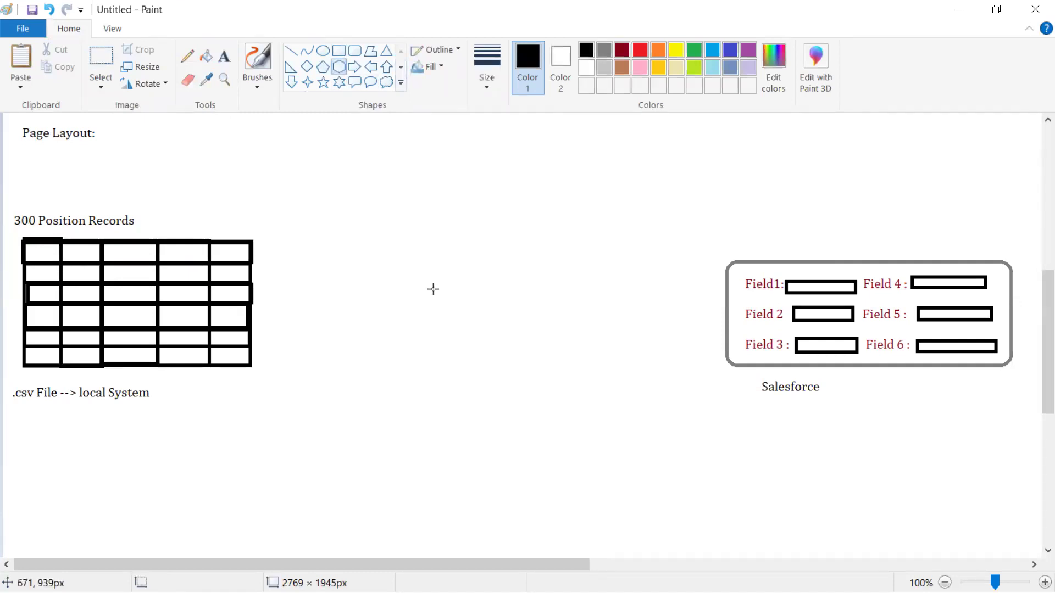
left_click_drag(410, 263, 560, 359)
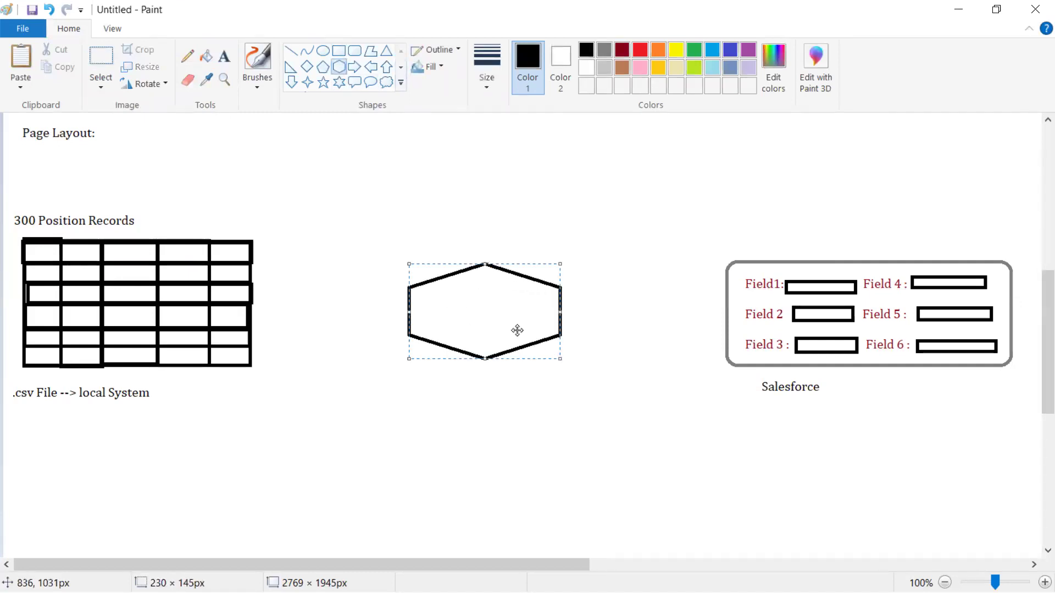
left_click(210, 65)
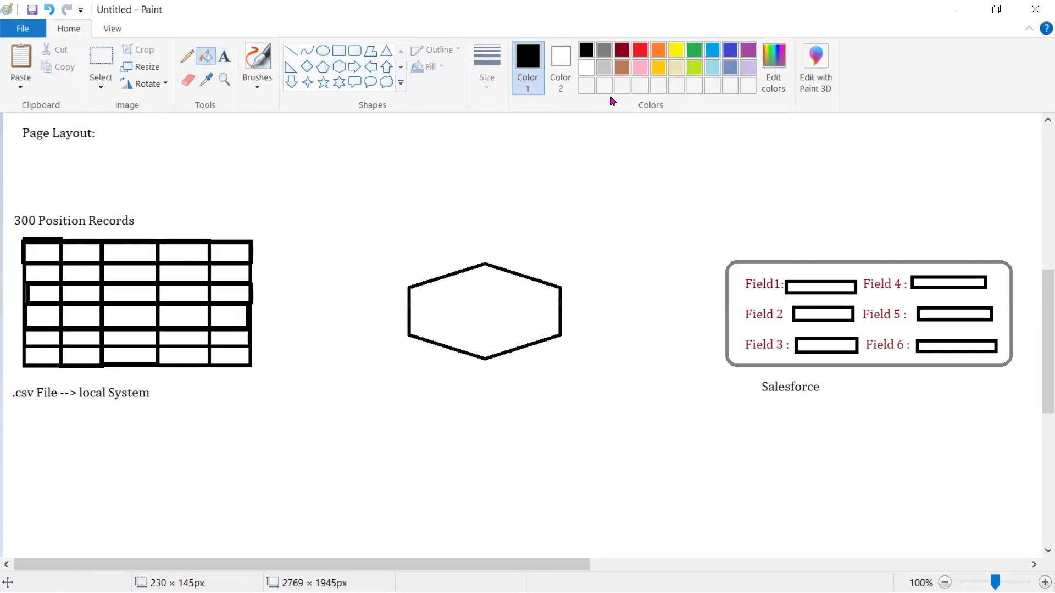
left_click(636, 69)
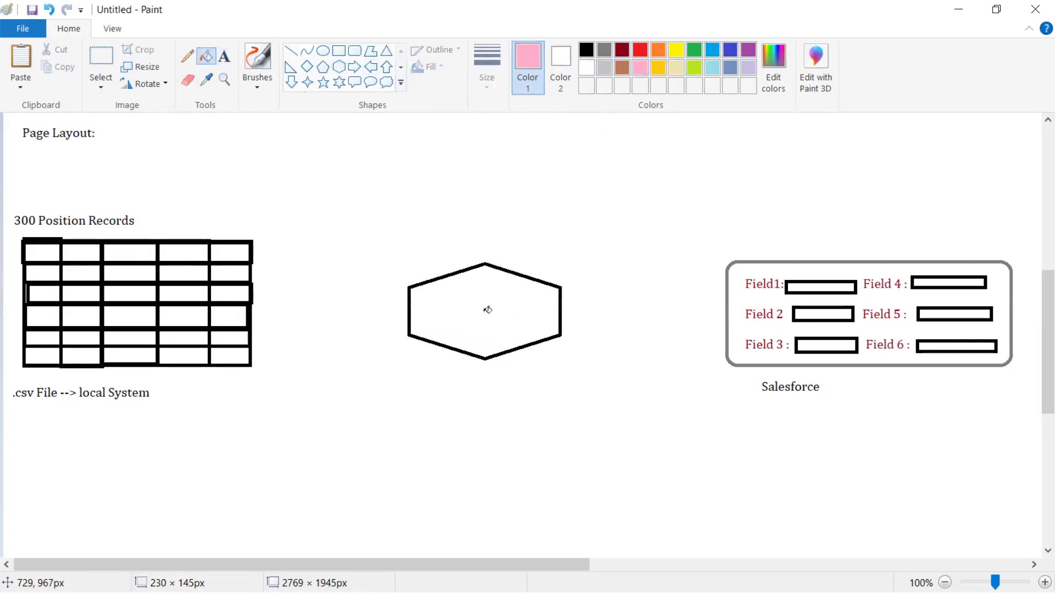
left_click(489, 289)
Label the pink hexagon with the text "Data loader" in black.
left_click(224, 56)
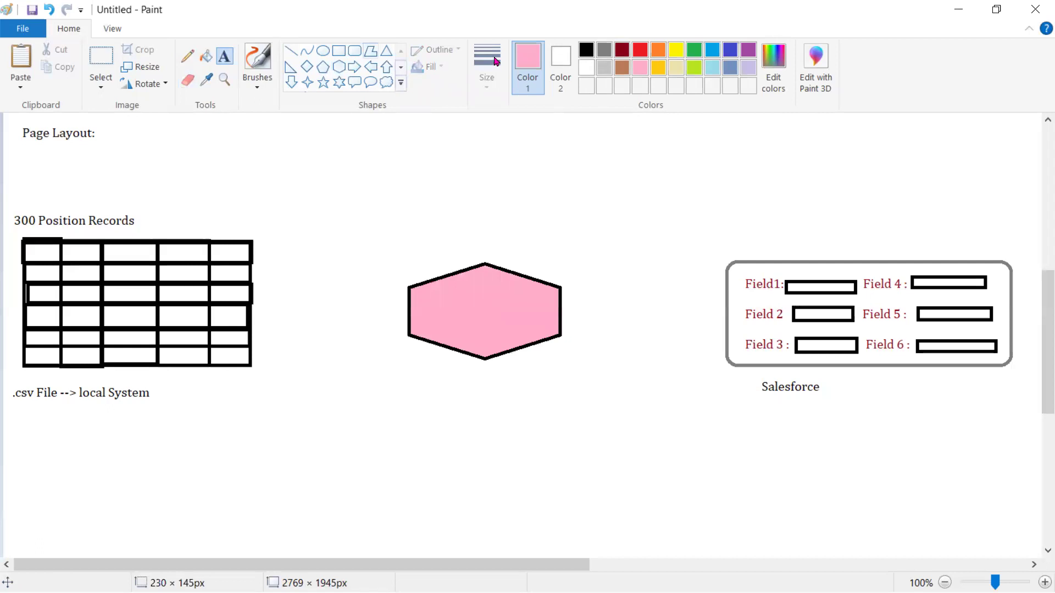
left_click(585, 49)
left_click(438, 284)
type("Data loader")
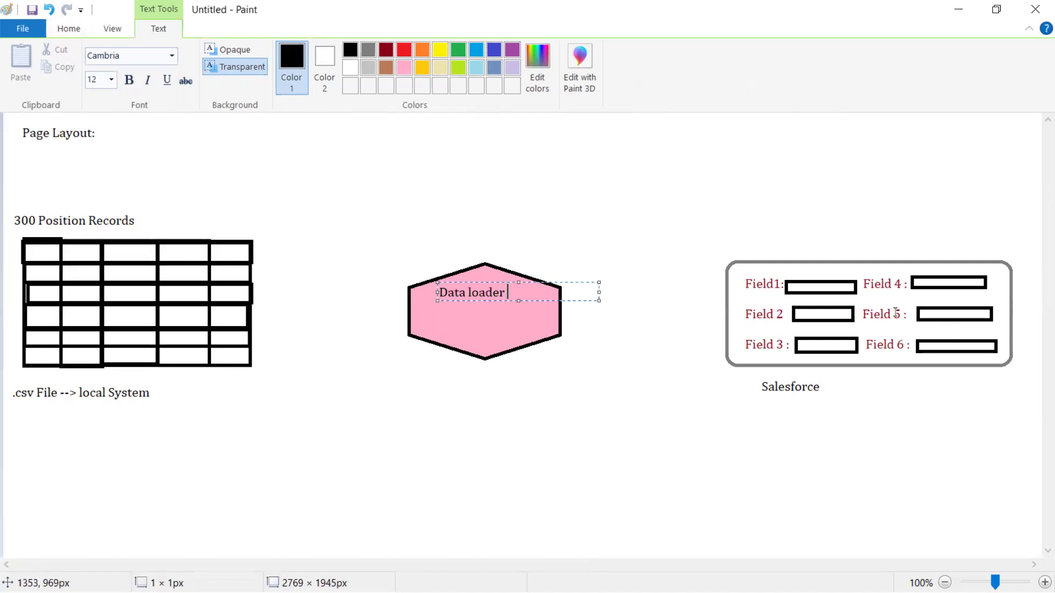
left_click(142, 293)
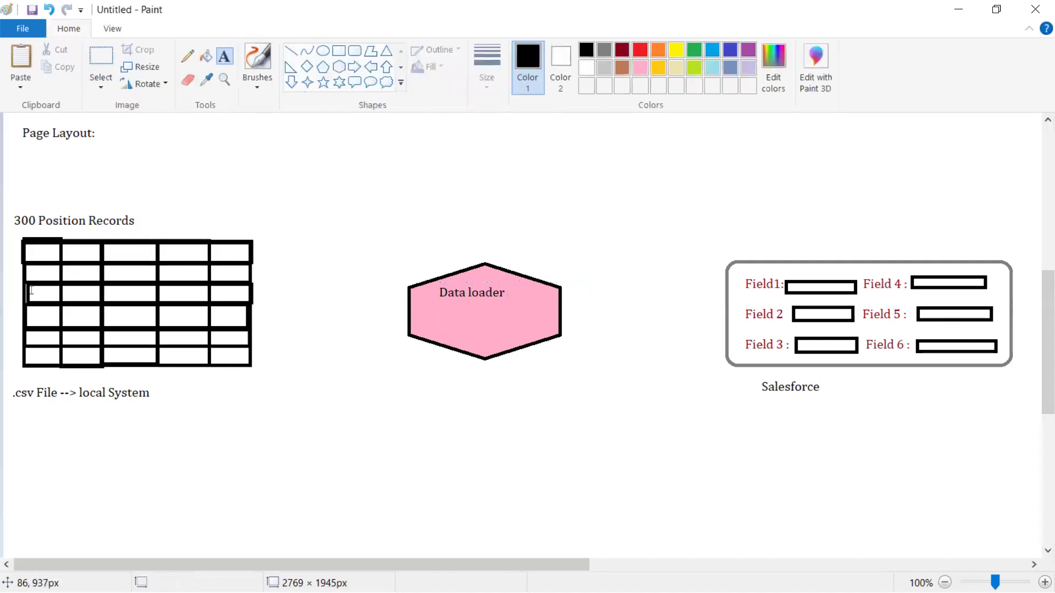